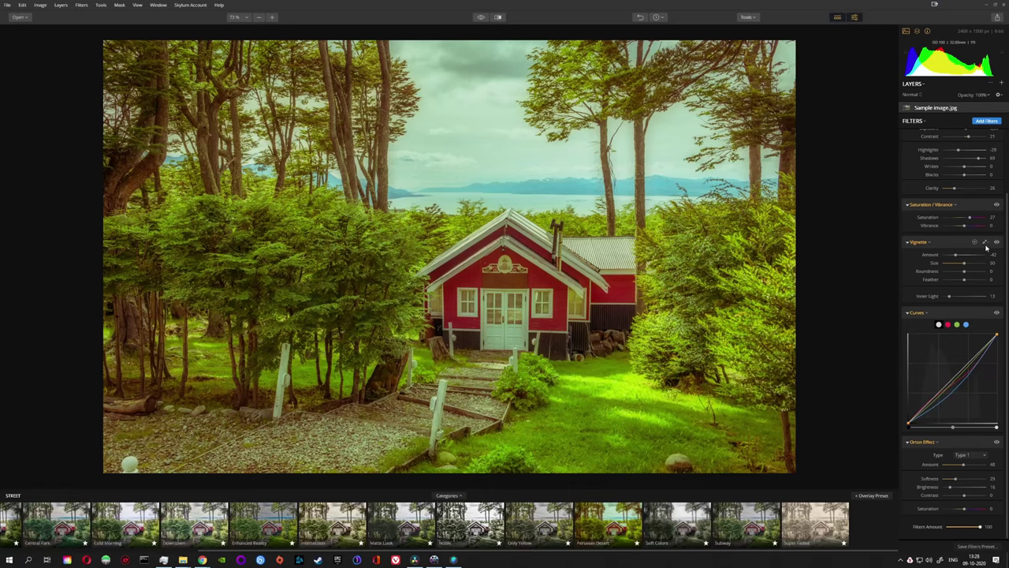
Give the Curves filter a gradient mask over the upper photo and narrow its transition band
left_click(984, 313)
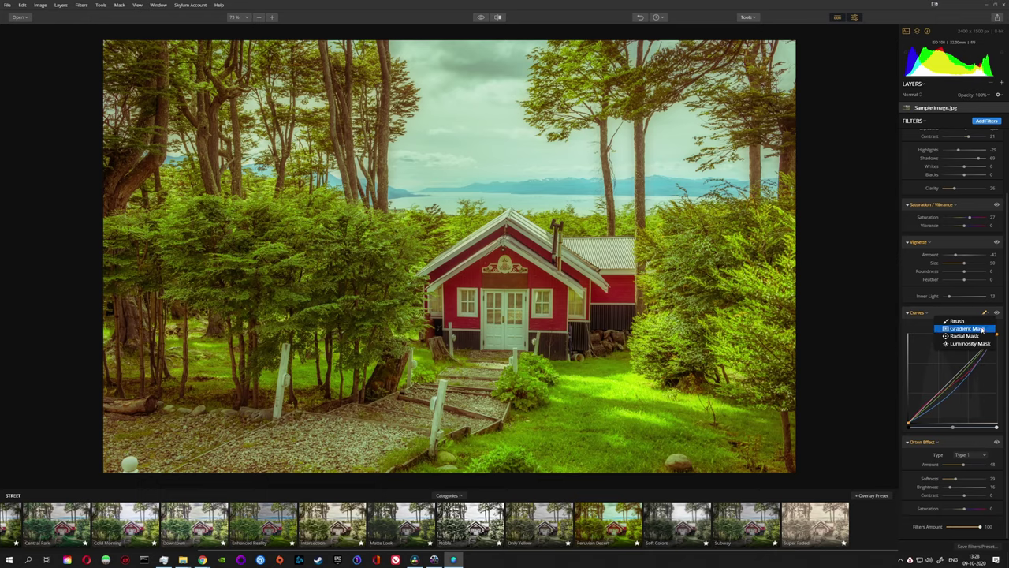
left_click(982, 328)
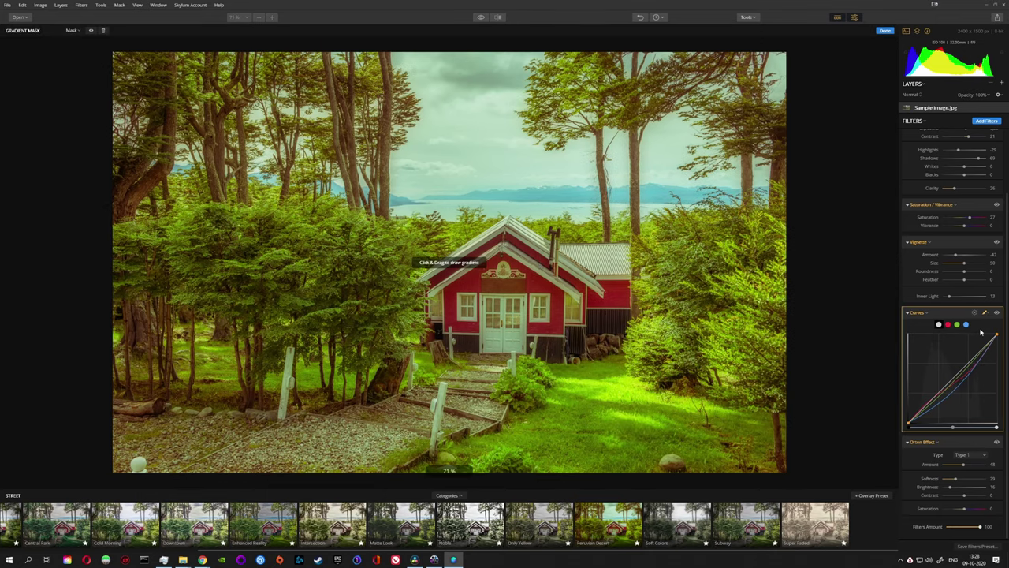
mouse_move(435, 175)
left_mouse_down()
mouse_move(443, 297)
mouse_move(435, 290)
left_mouse_up()
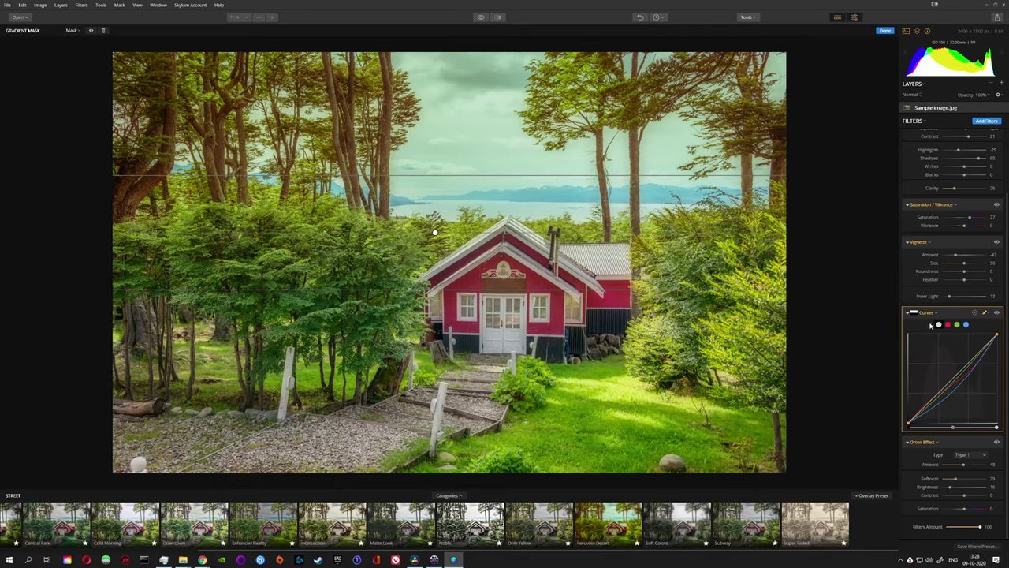
left_click(90, 32)
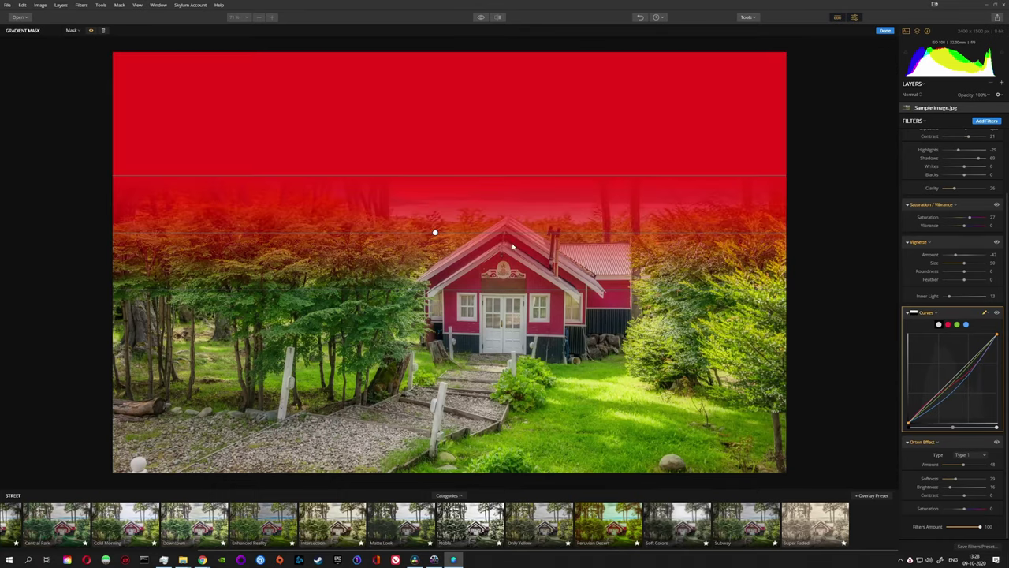
left_click_drag(459, 294, 466, 253)
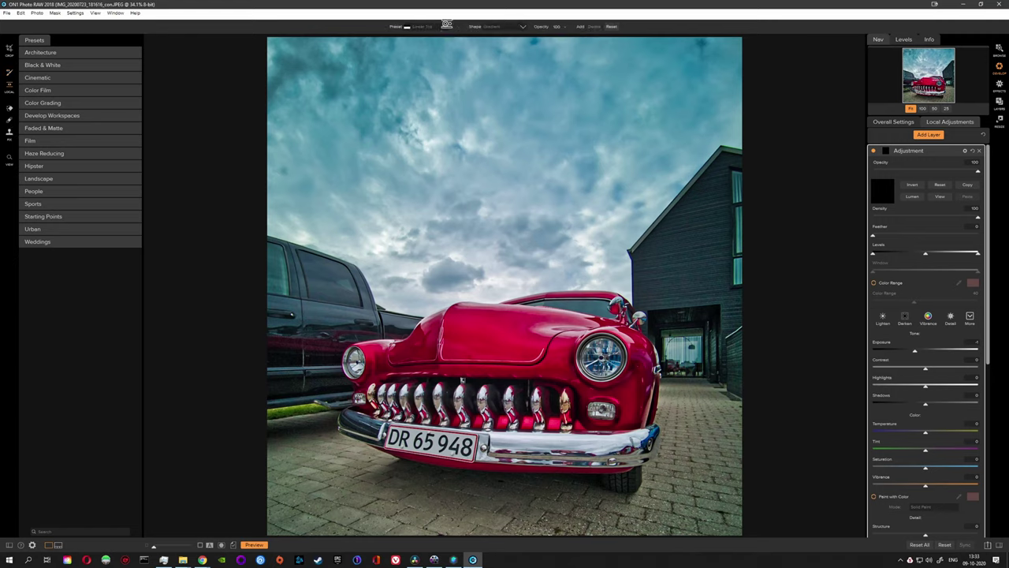
Set the local adjustment's mask shape to Gradient, then add a Color Enhancer filter in Effects
left_click(425, 26)
left_click(418, 34)
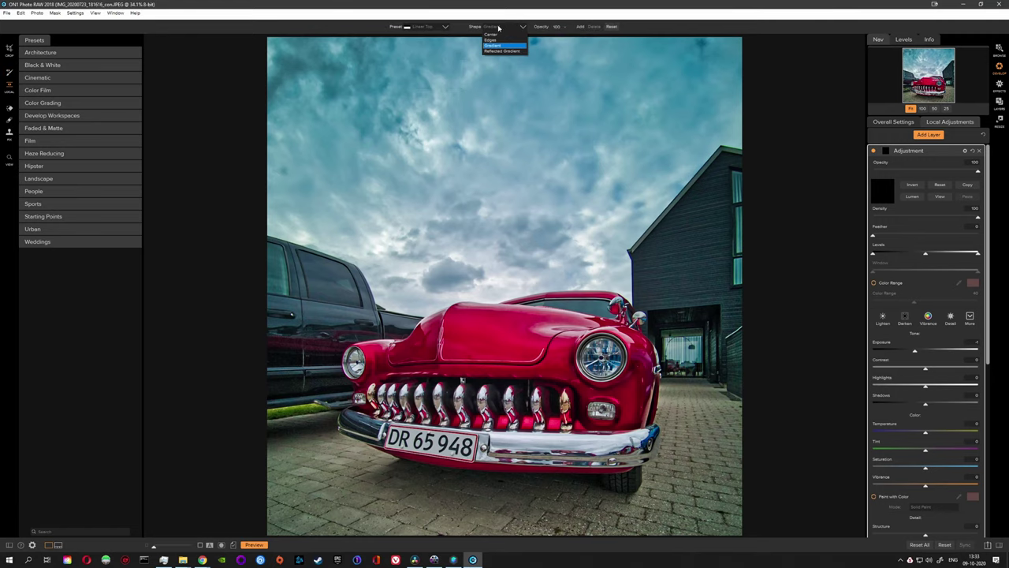
left_click(999, 84)
left_click(899, 209)
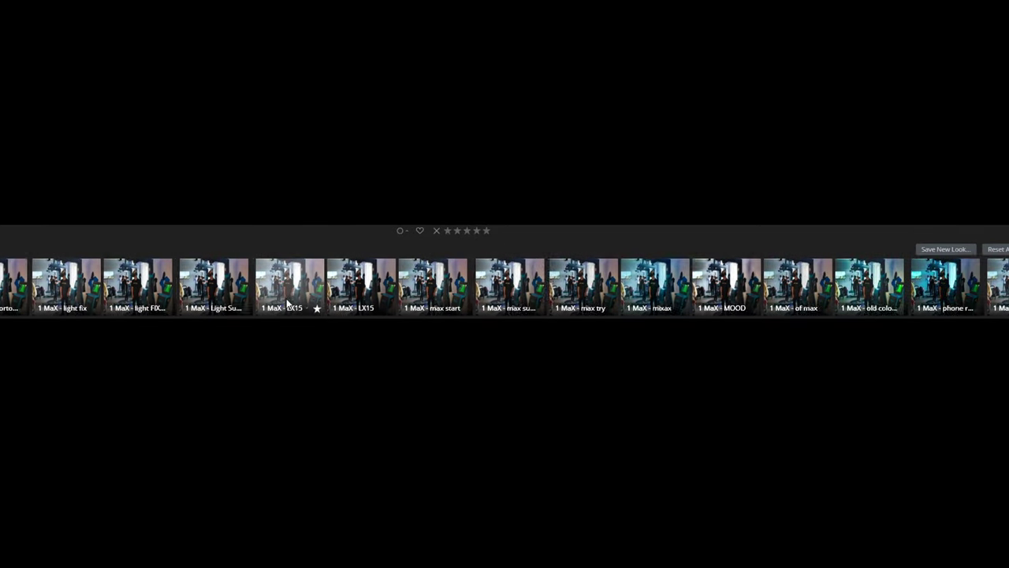
scroll(288, 307, "right", 15)
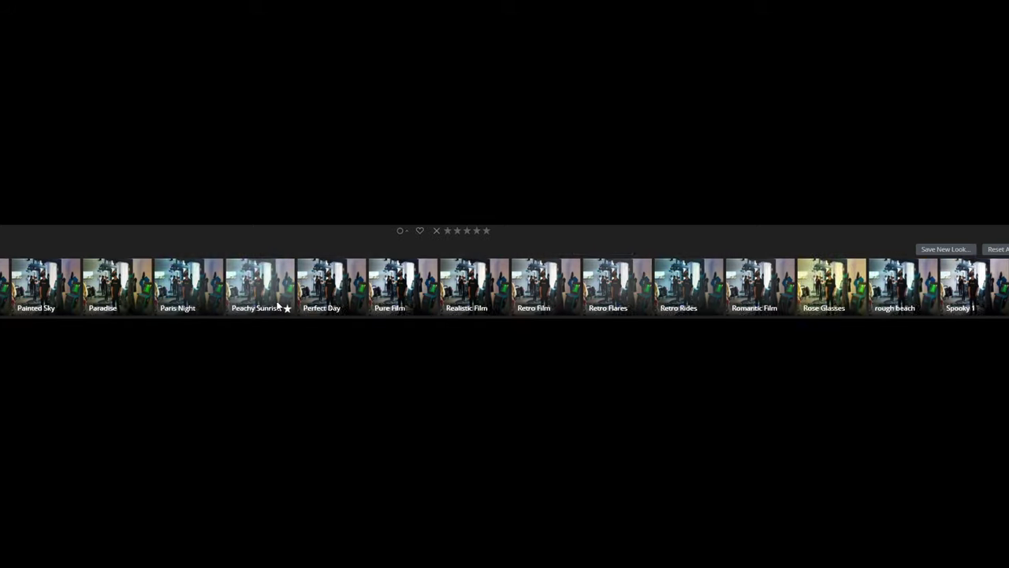
scroll(277, 302, "right", 5)
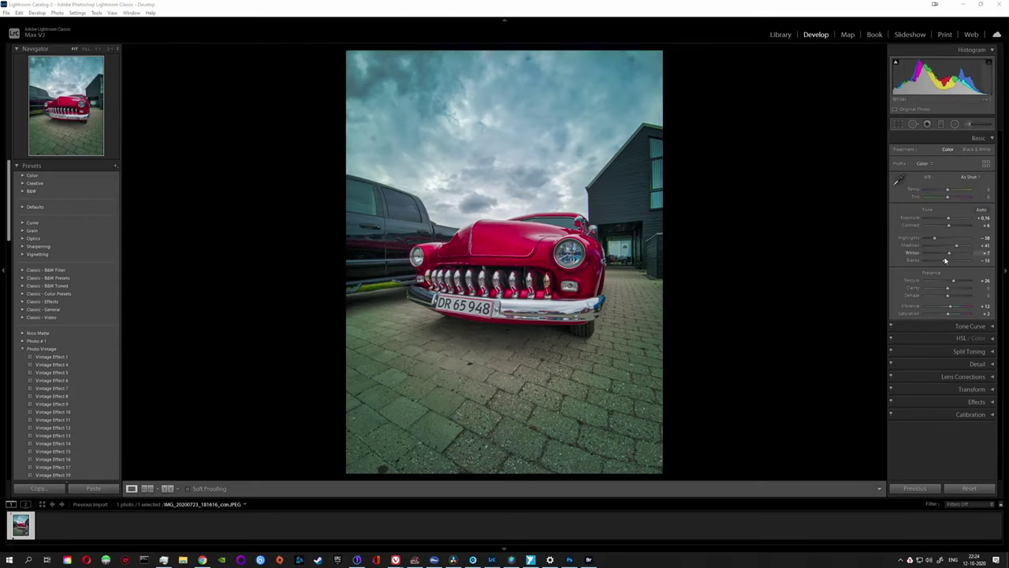
Lower Blacks, raise Dehaze, settle on the Vintage Effect 4 preset, and drop Highlights to -100
left_click_drag(946, 260, 938, 260)
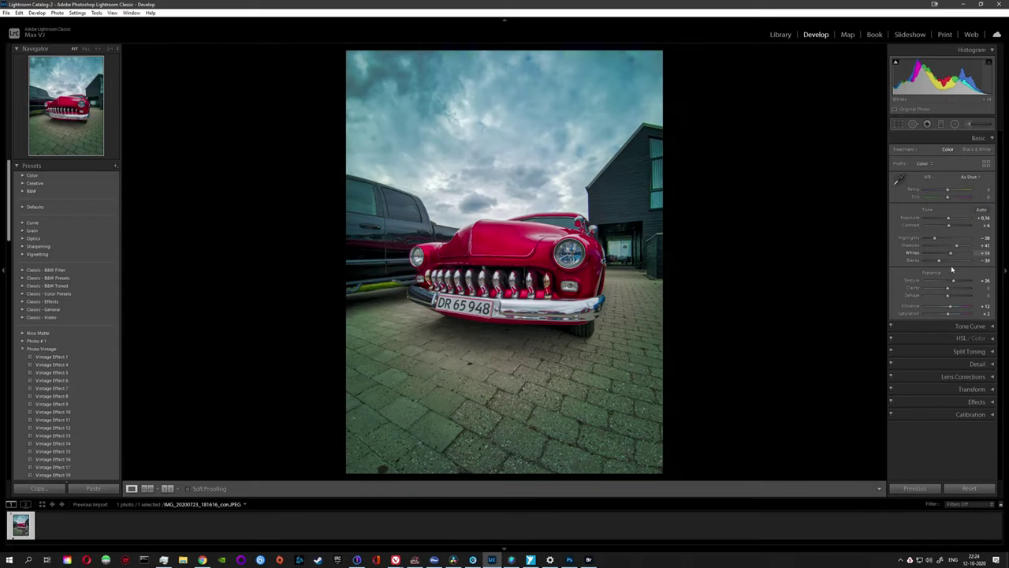
left_click_drag(948, 296, 951, 296)
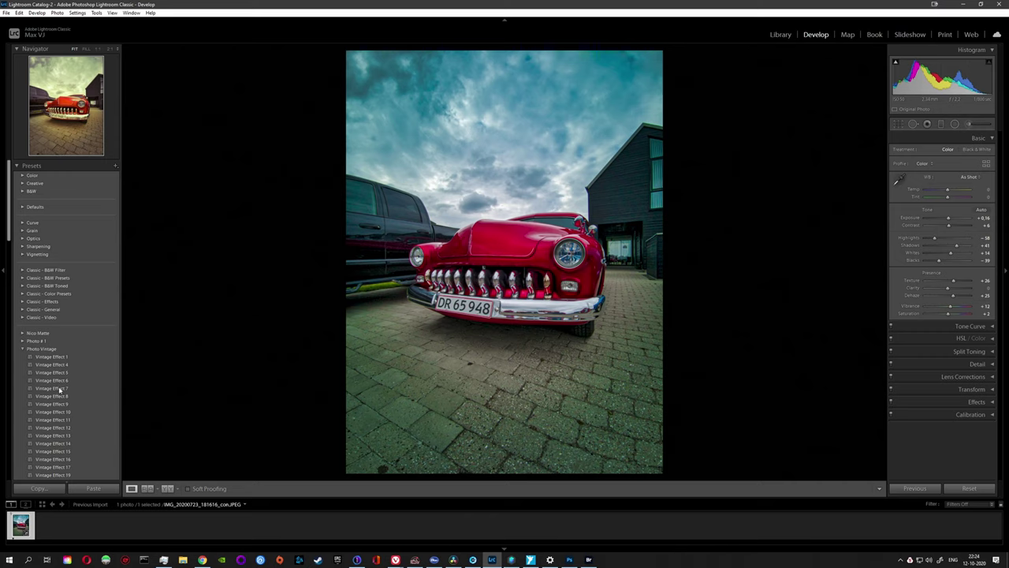
left_click(52, 388)
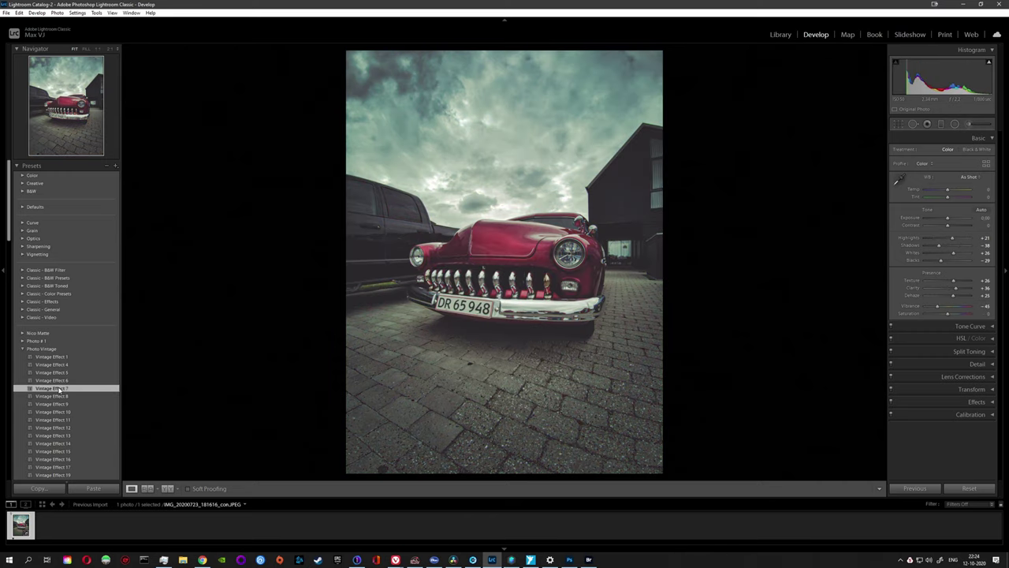
left_click(53, 403)
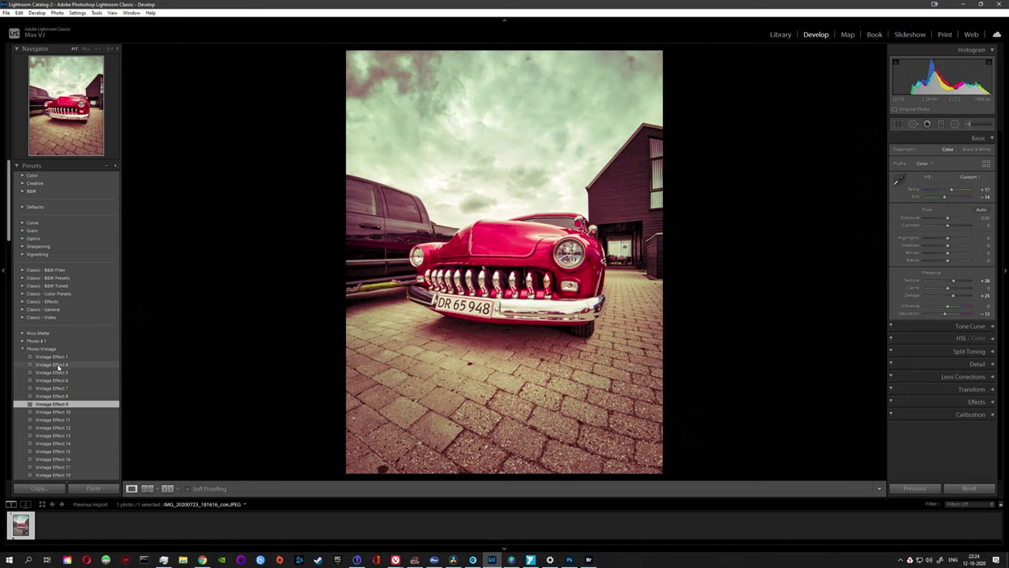
left_click(59, 365)
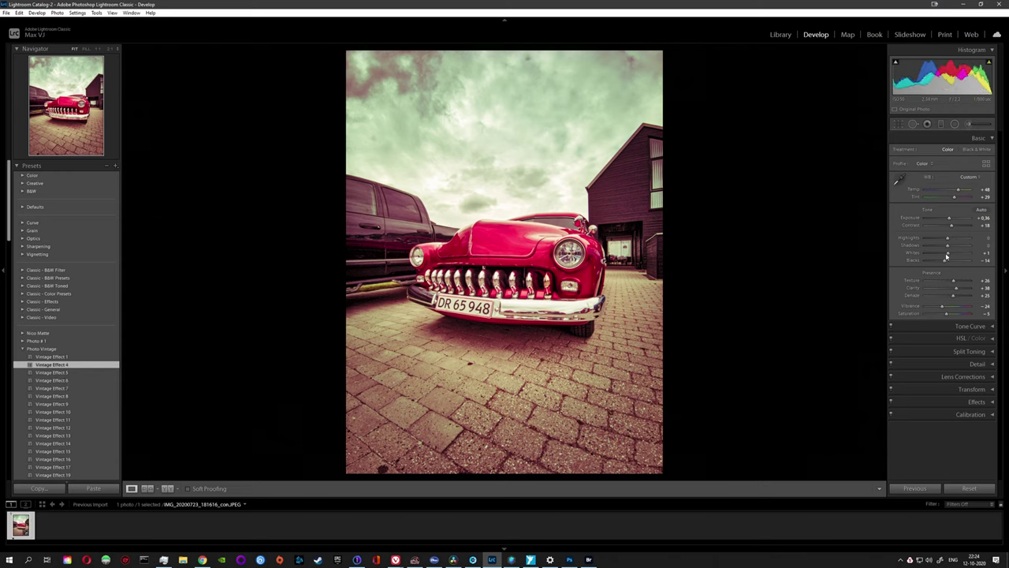
left_click_drag(942, 238, 923, 244)
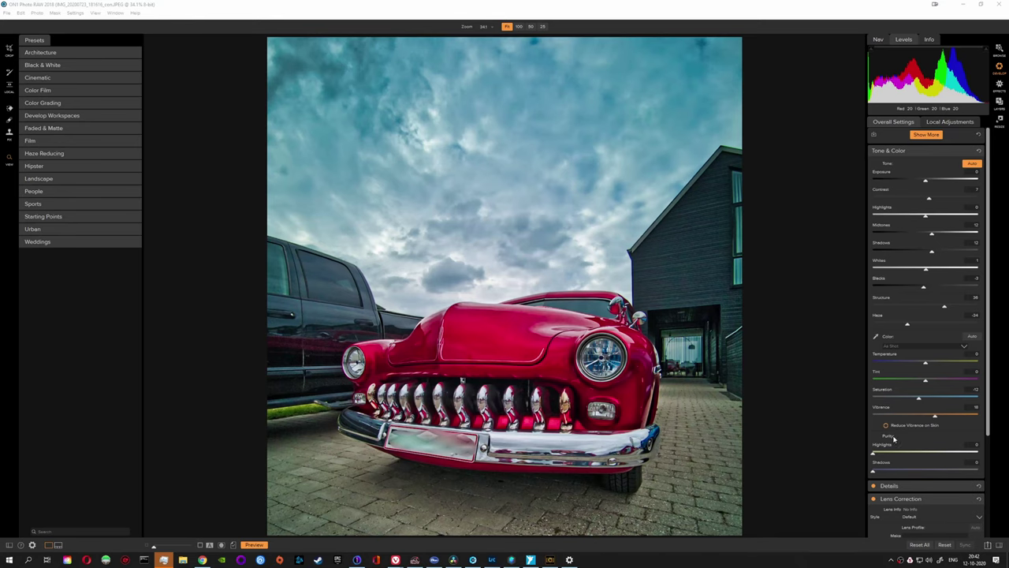
Expand the Details sharpening settings and start a local adjustment with a brush stroke over the sky
scroll(902, 445, "down", 3)
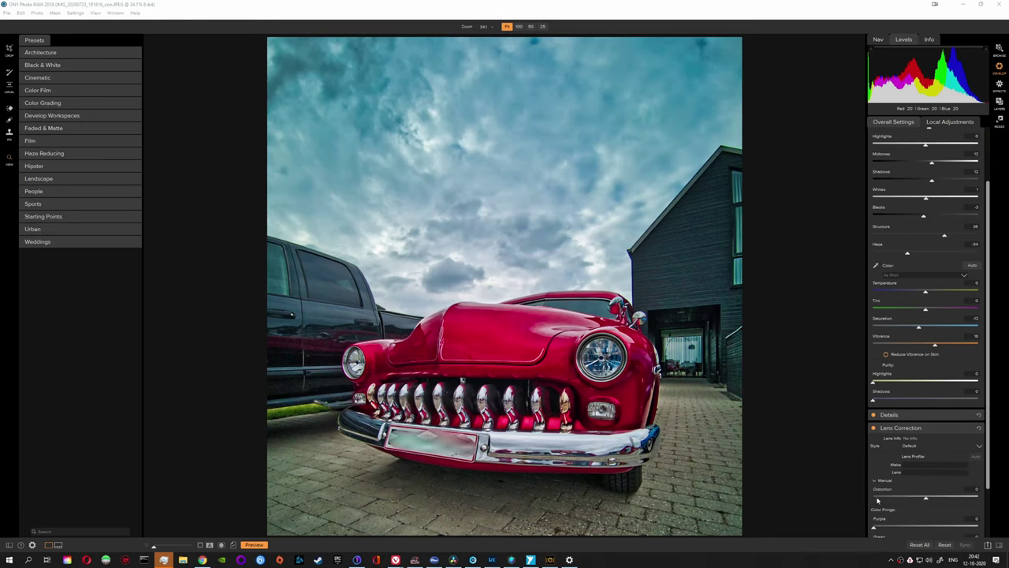
left_click(901, 415)
scroll(903, 439, "down", 5)
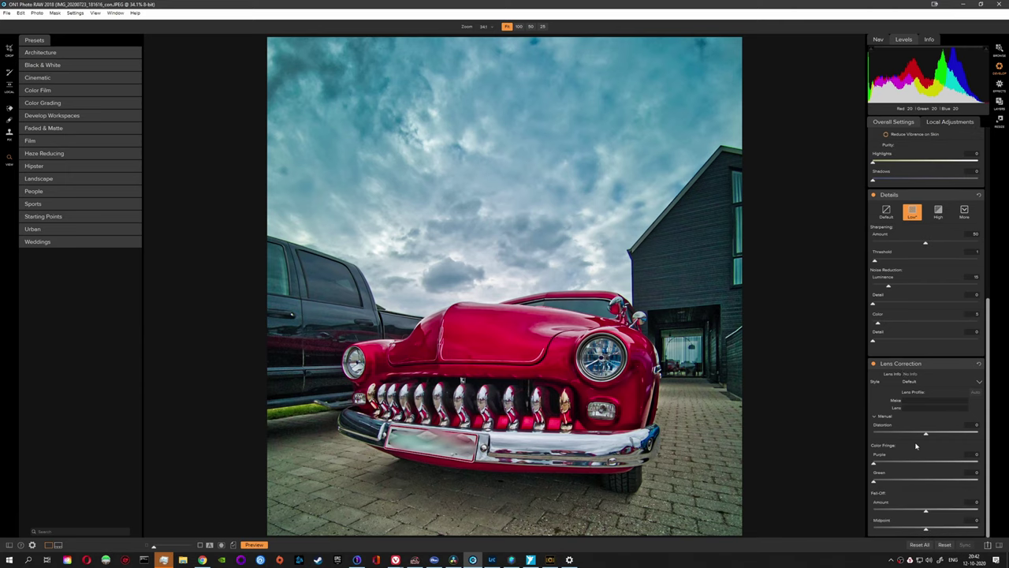
left_click(948, 122)
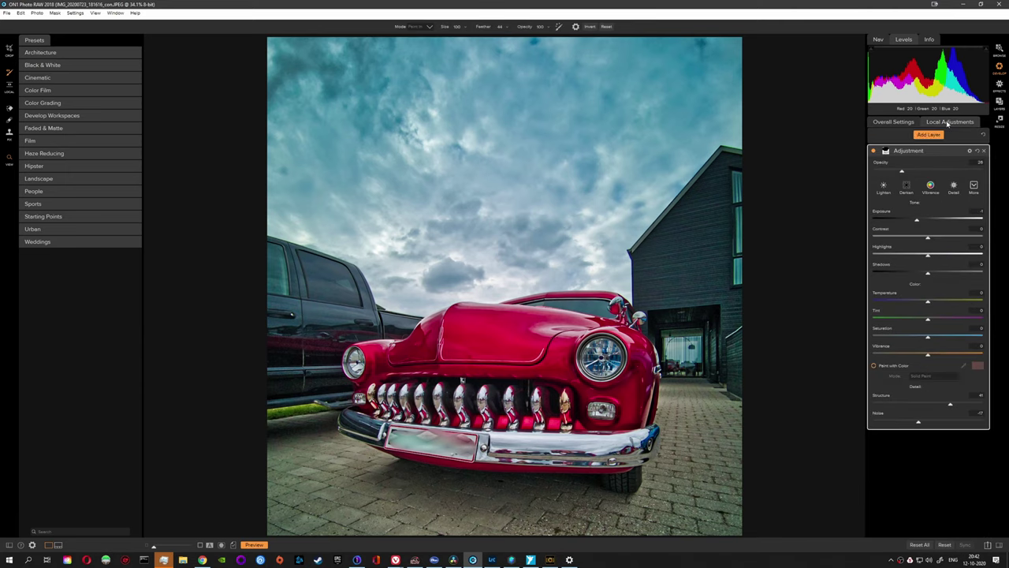
mouse_move(371, 228)
left_mouse_down()
mouse_move(630, 169)
mouse_move(473, 276)
left_mouse_up()
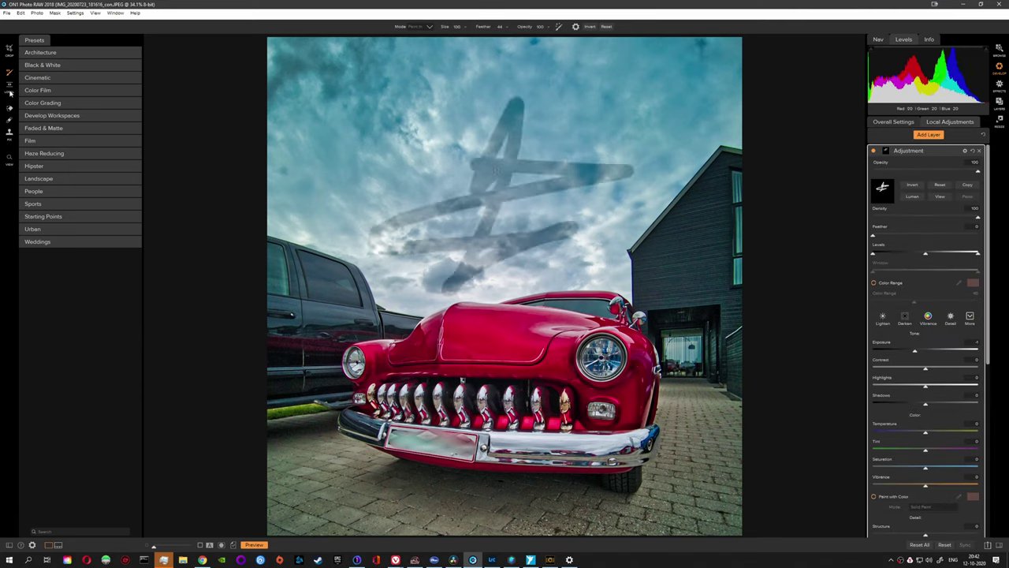
Switch the local adjustment to a Masking Bug with the Center shape and Vignette preset
left_click(10, 93)
left_click(430, 27)
left_click(430, 59)
left_click(430, 26)
left_click(429, 79)
left_click(523, 29)
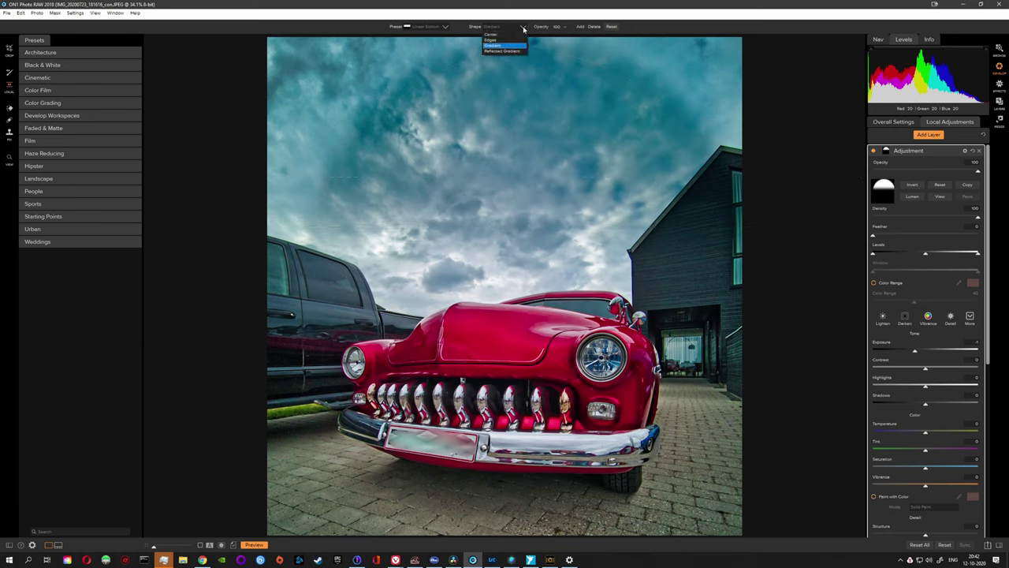
left_click(491, 34)
left_click(506, 28)
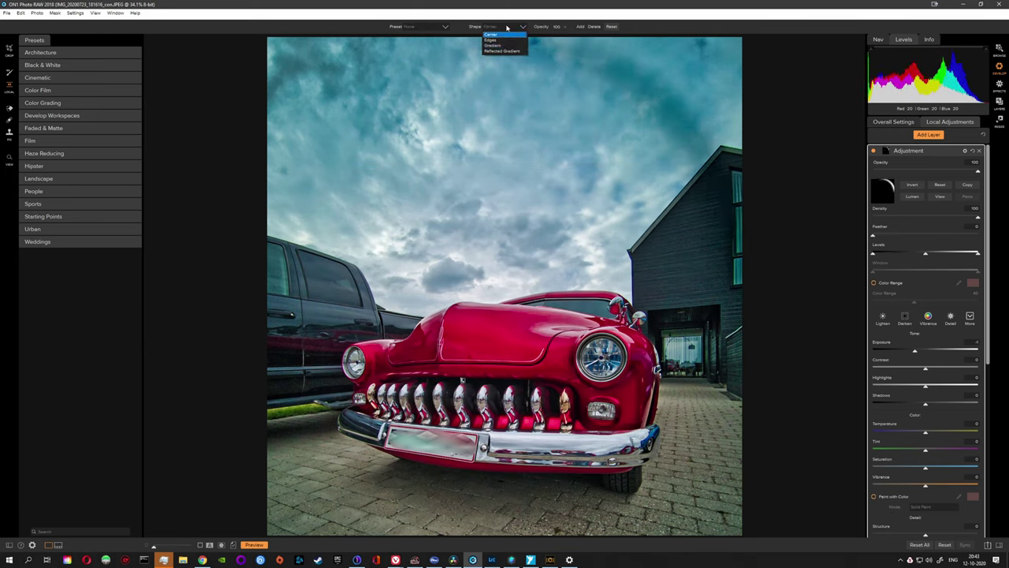
left_click(492, 40)
left_click(506, 28)
left_click(490, 34)
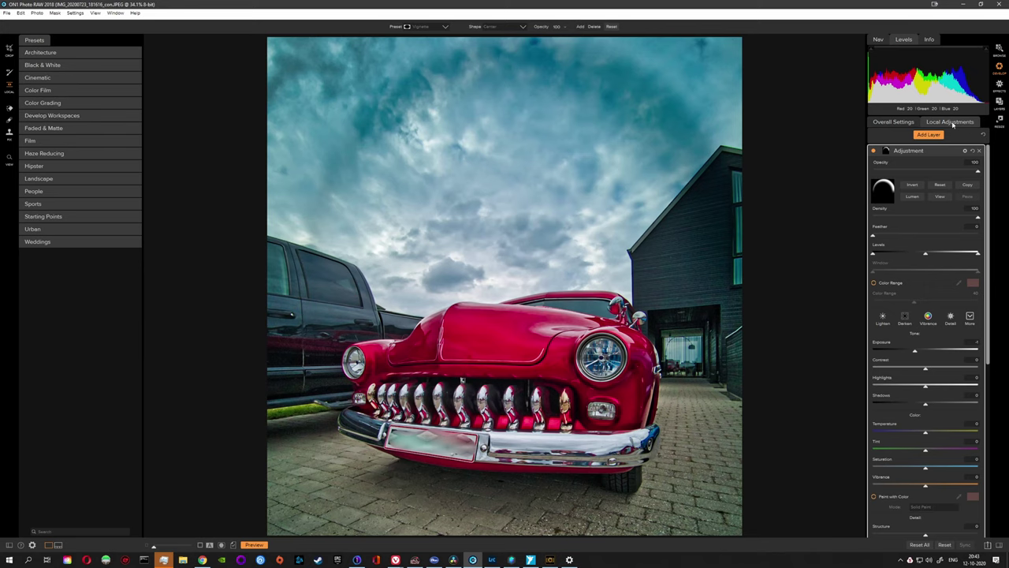
Add a Cross Process filter in Effects
left_click(999, 84)
left_click(928, 150)
left_click(887, 224)
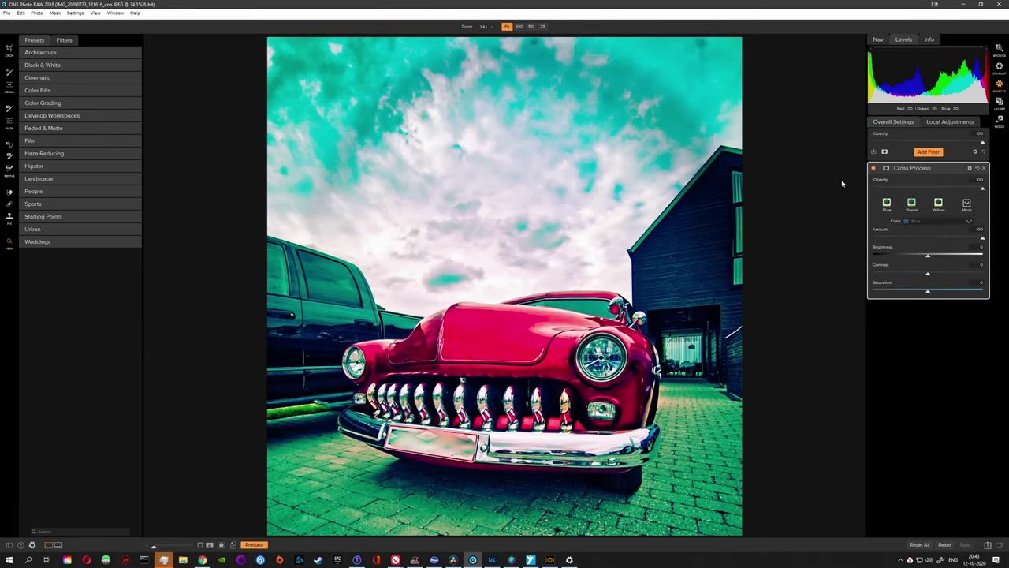
Mask the Cross Process filter with a reflected gradient across the middle and change its colour to yellow
left_click(8, 132)
left_click(484, 266)
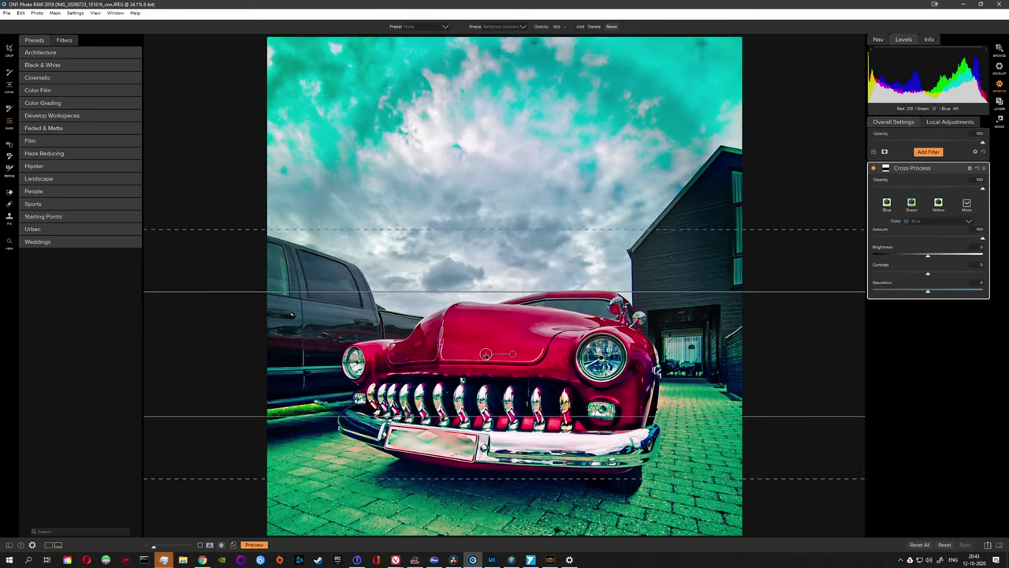
left_click(938, 202)
Add a Borders filter and a Black & White filter
left_click(928, 152)
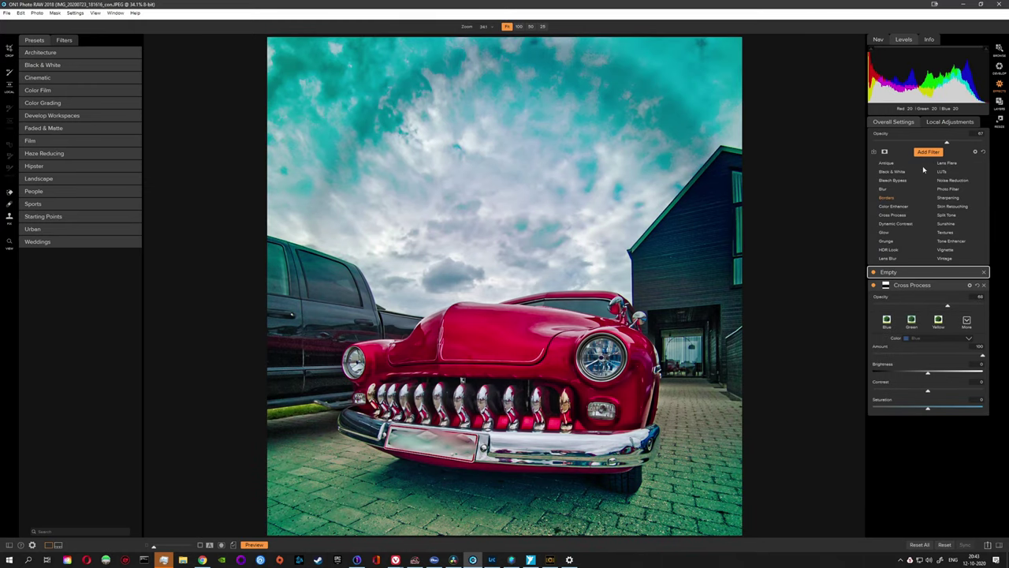
left_click(887, 195)
left_click(928, 151)
left_click(930, 169)
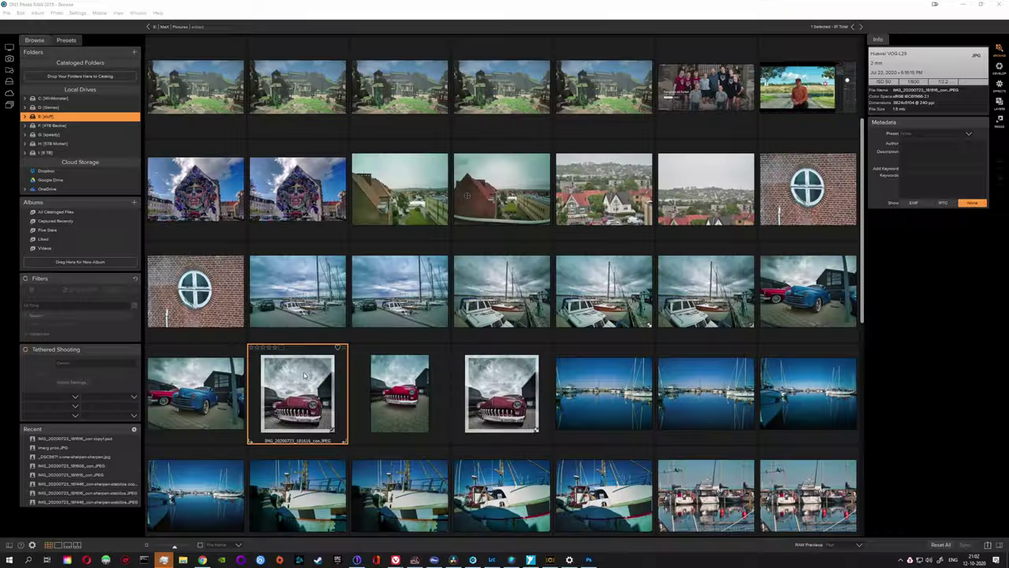
Send a copy of the edited car photo to Photoshop from the browser thumbnail
right_click(301, 401)
left_click(354, 375)
left_click(533, 290)
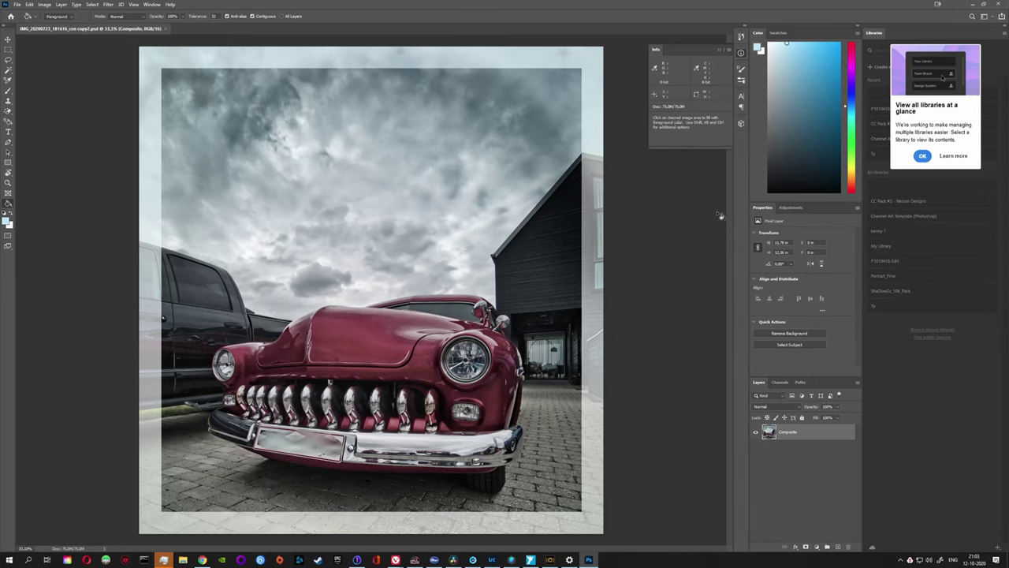
mouse_move(536, 562)
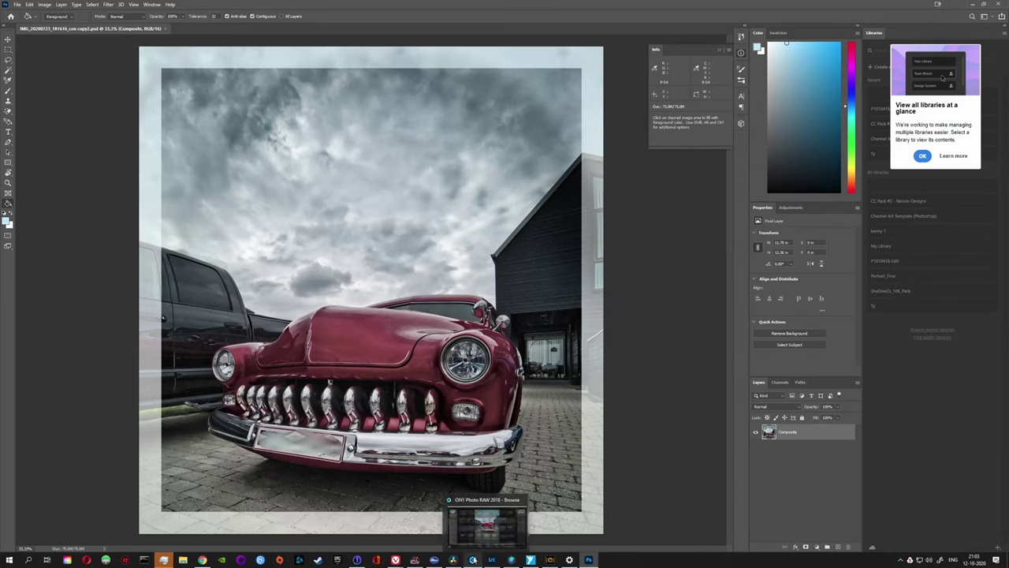